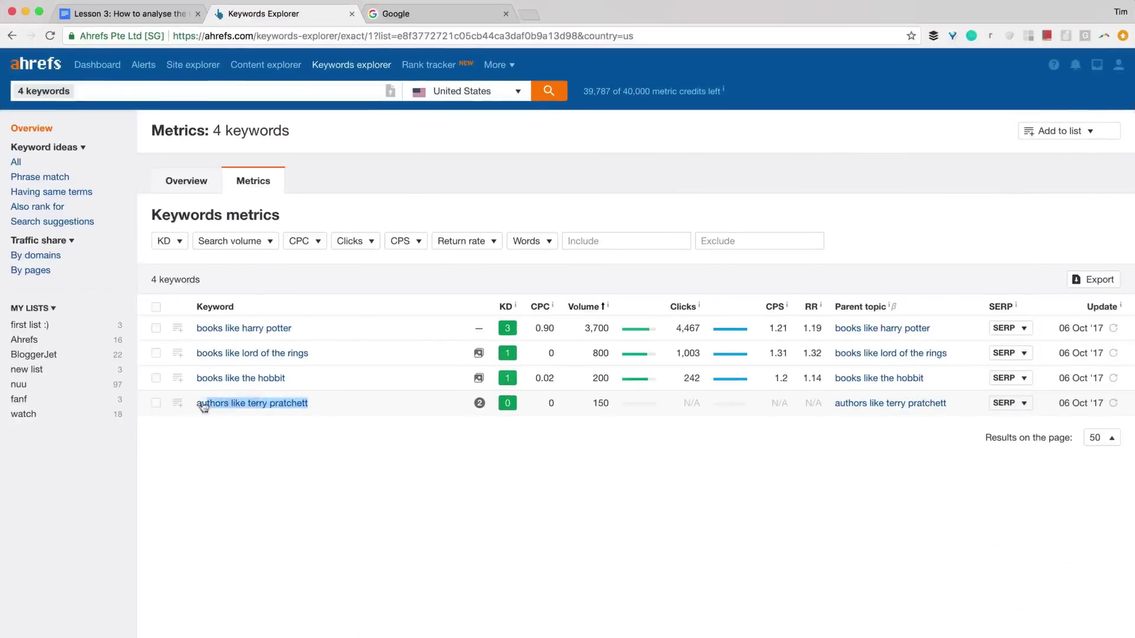
- Copy the keyword "authors like terry pratchett" from the keyword metrics and search Google for it
left_click_drag(204, 406, 193, 404)
key("super+c")
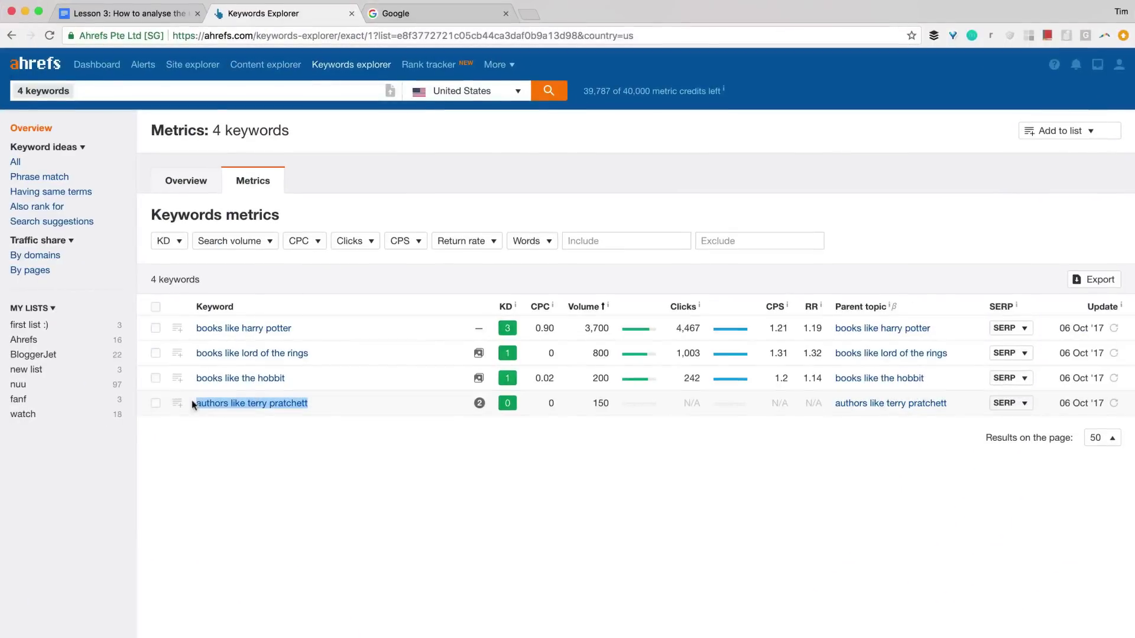
left_click(423, 16)
key("super+v")
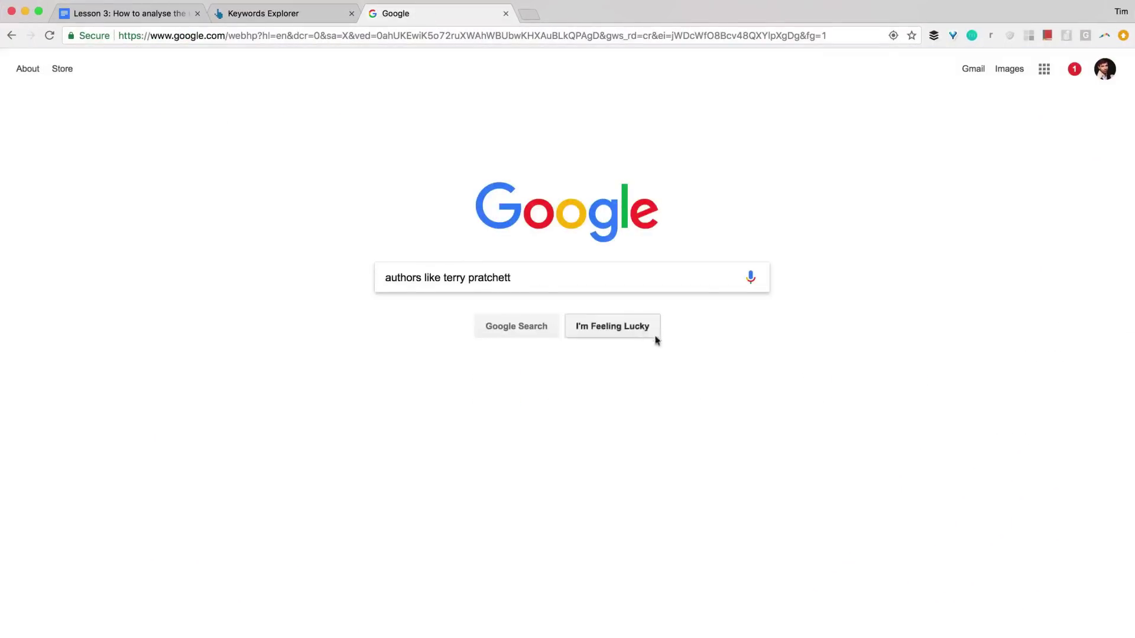
key("Return")
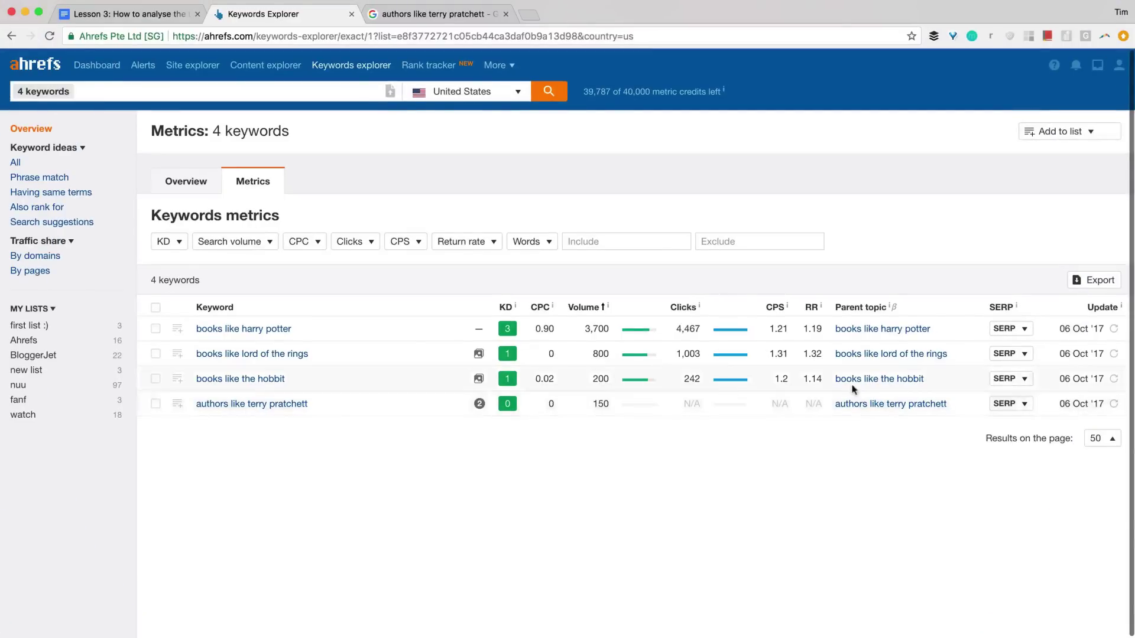
- Expand the SERP overview for "authors like terry pratchett" and open the LibraryThing result's organic keywords report in a new tab
left_click(1009, 405)
scroll(985, 412, "down", 5)
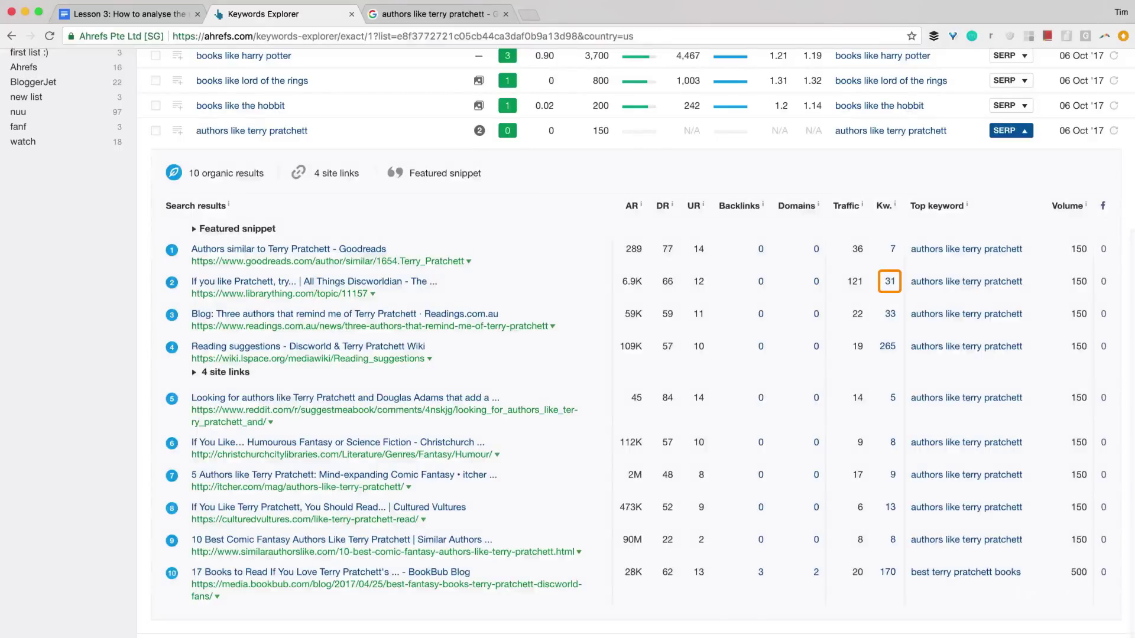
right_click(889, 283)
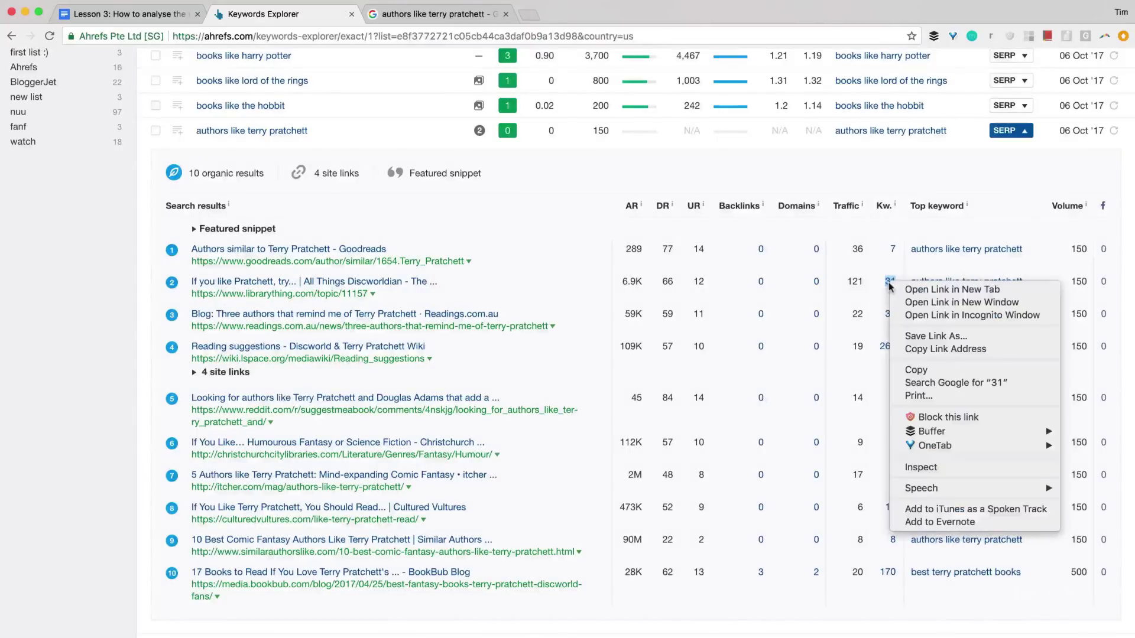
left_click(930, 289)
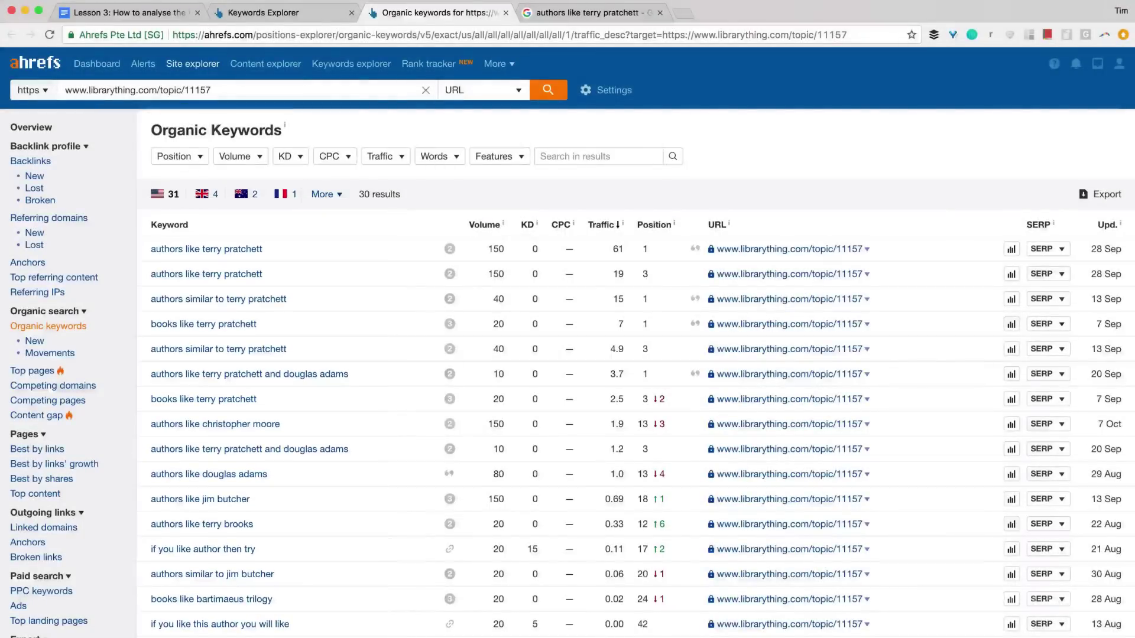
- Filter the LibraryThing page's organic keywords to those ranking at position 3 or better
left_click(198, 156)
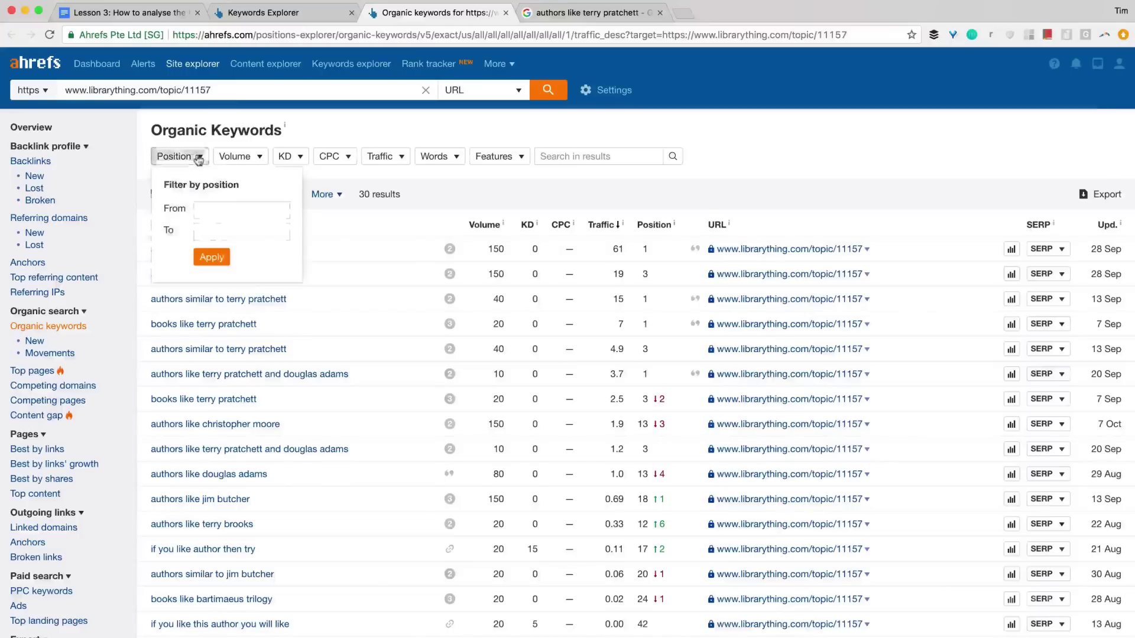
left_click(220, 232)
type("3")
left_click(211, 257)
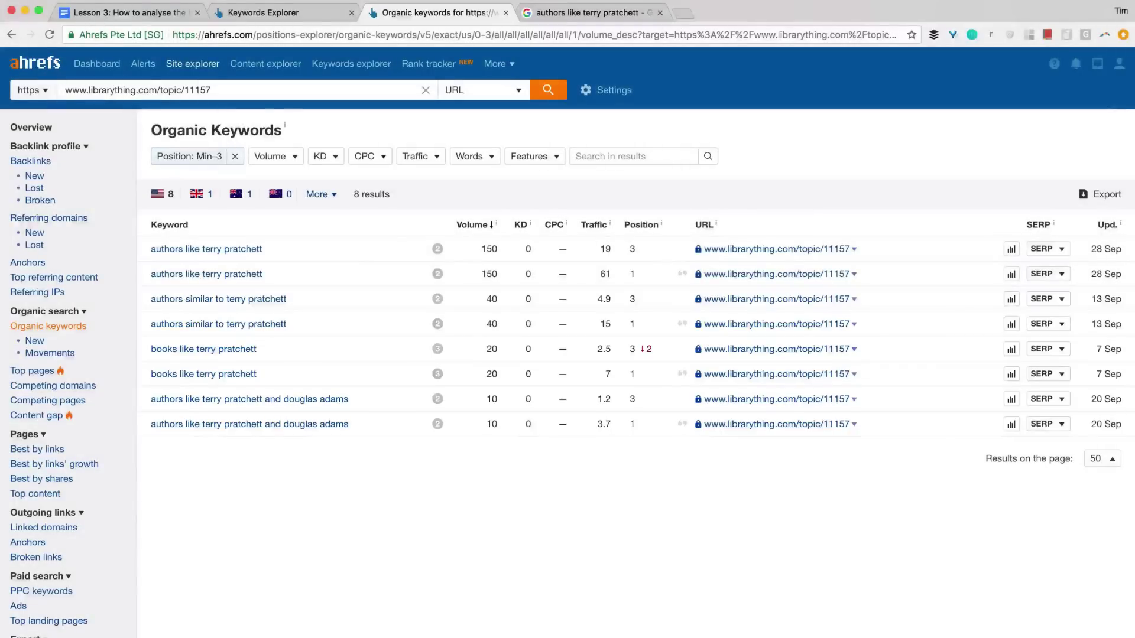
- Check the Google results page for "authors like terry pratchett", including its featured snippet
key("ctrl+Right")
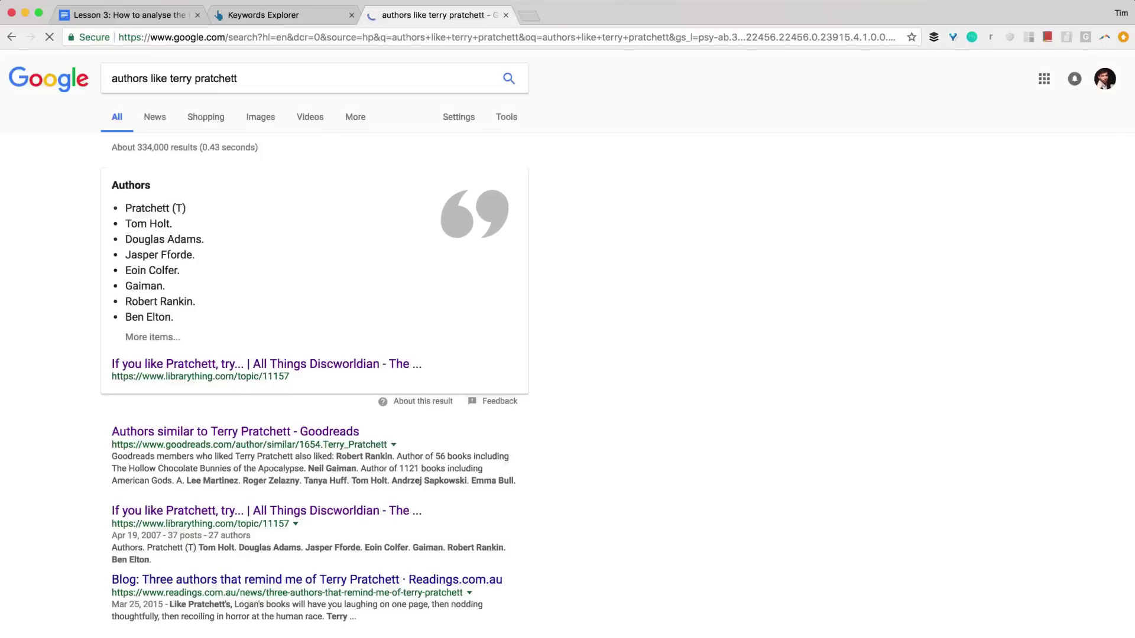
key("ctrl+Left")
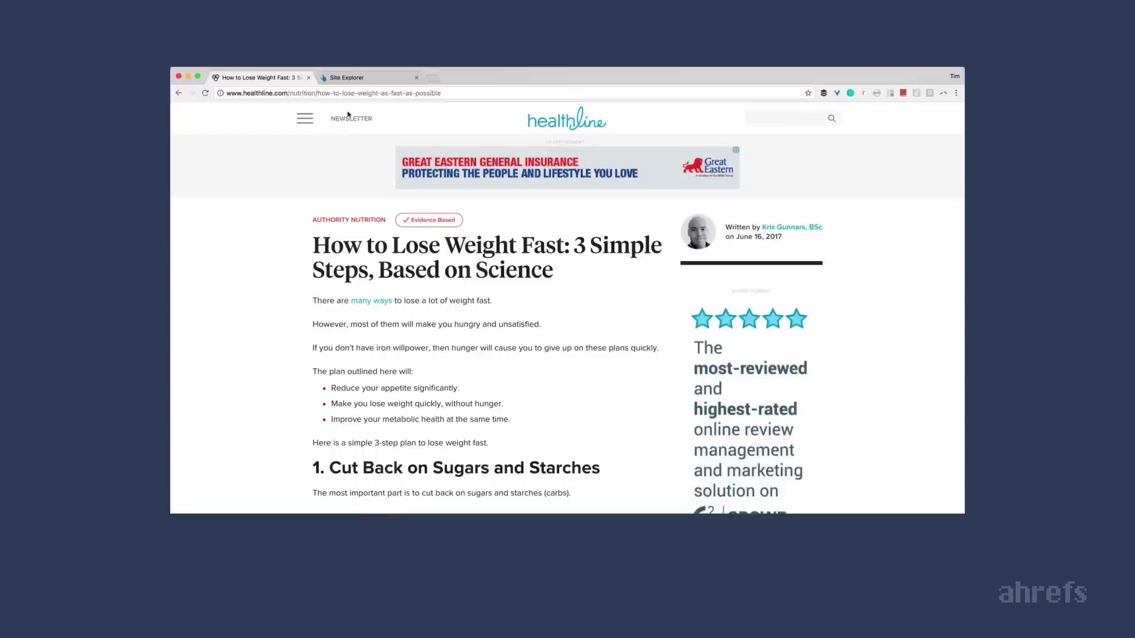
- Copy the URL of Healthline's "How to Lose Weight Fast" article and look it up in Site Explorer
left_click(333, 82)
key("ctrl+c")
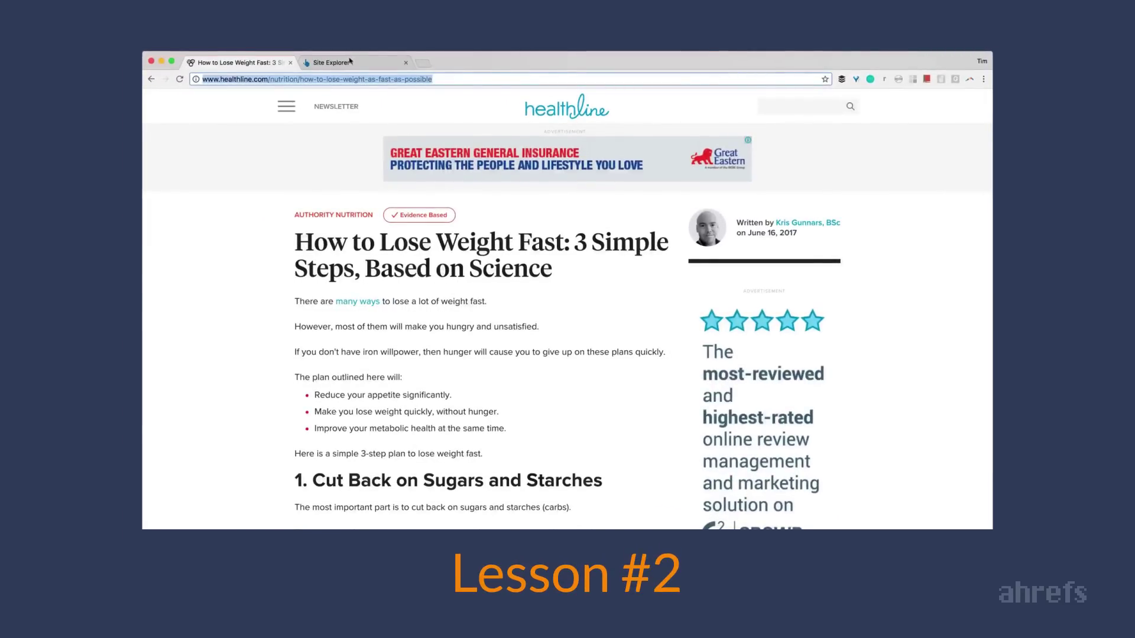
left_click(350, 61)
key("ctrl+v")
left_click(733, 215)
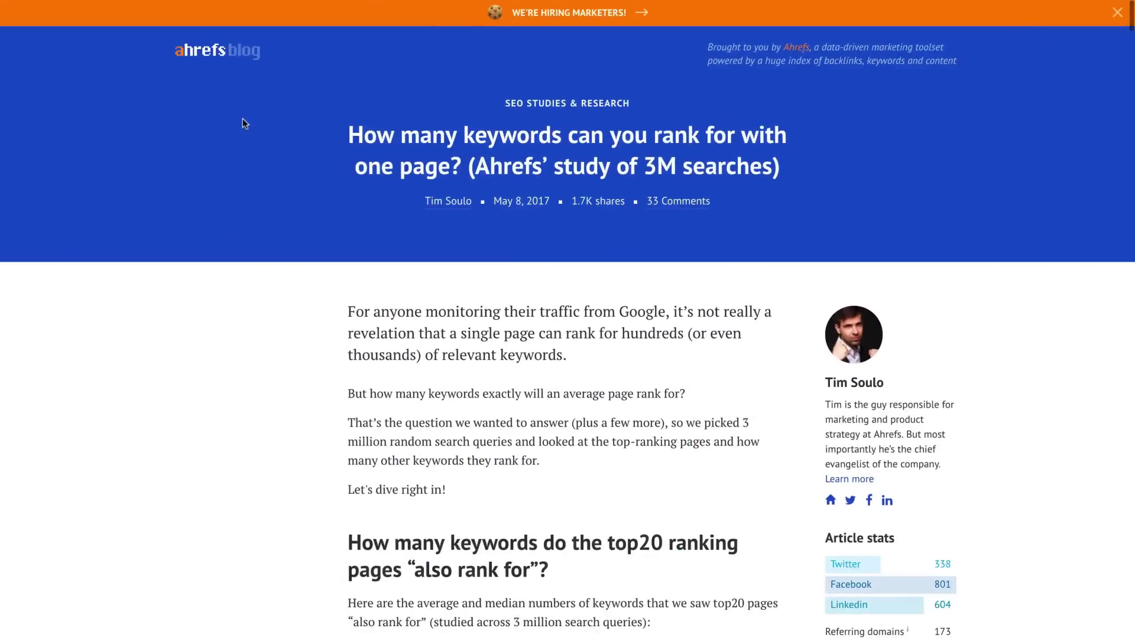
- Read the Ahrefs blog study through its charts of average and median keywords that top 20 ranking pages also rank for
scroll(242, 119, "down", 9)
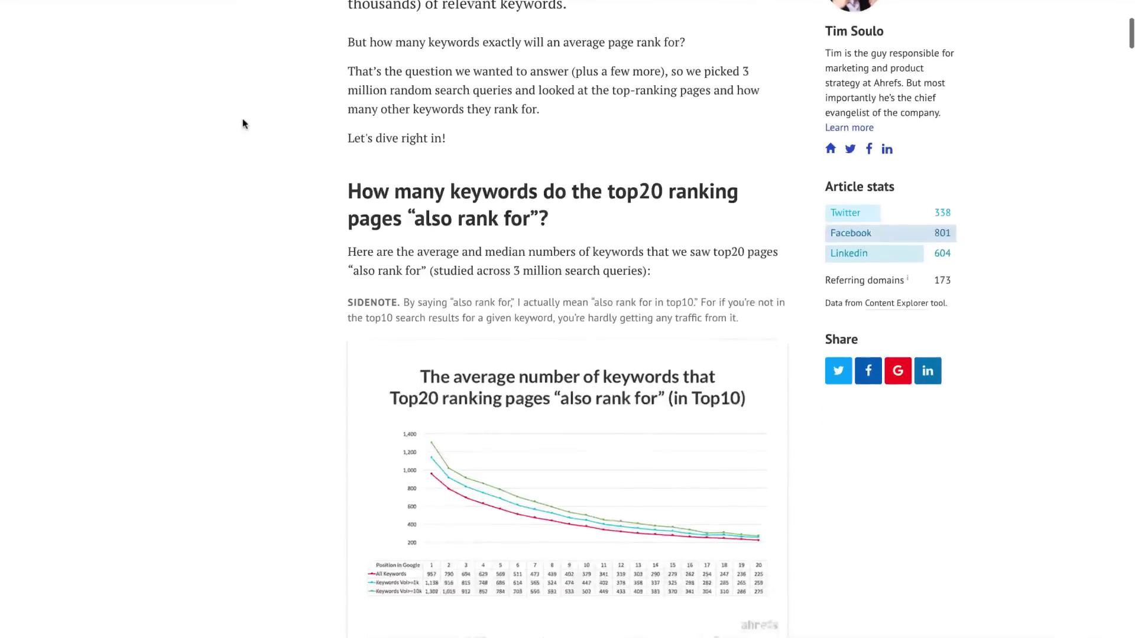
scroll(242, 120, "down", 10)
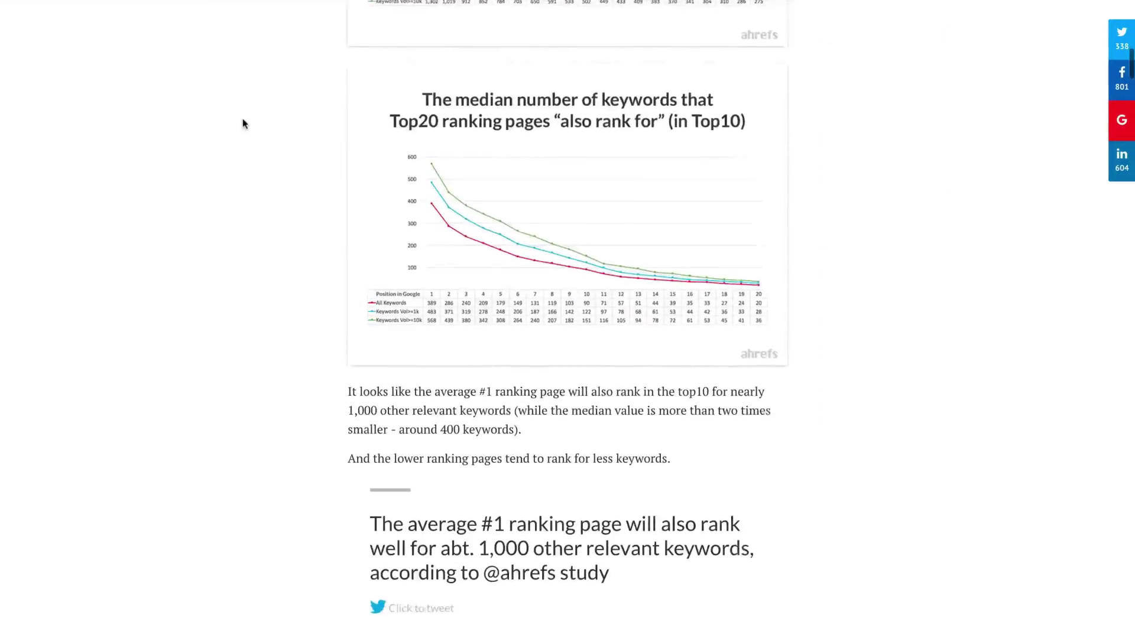
scroll(243, 123, "down", 1)
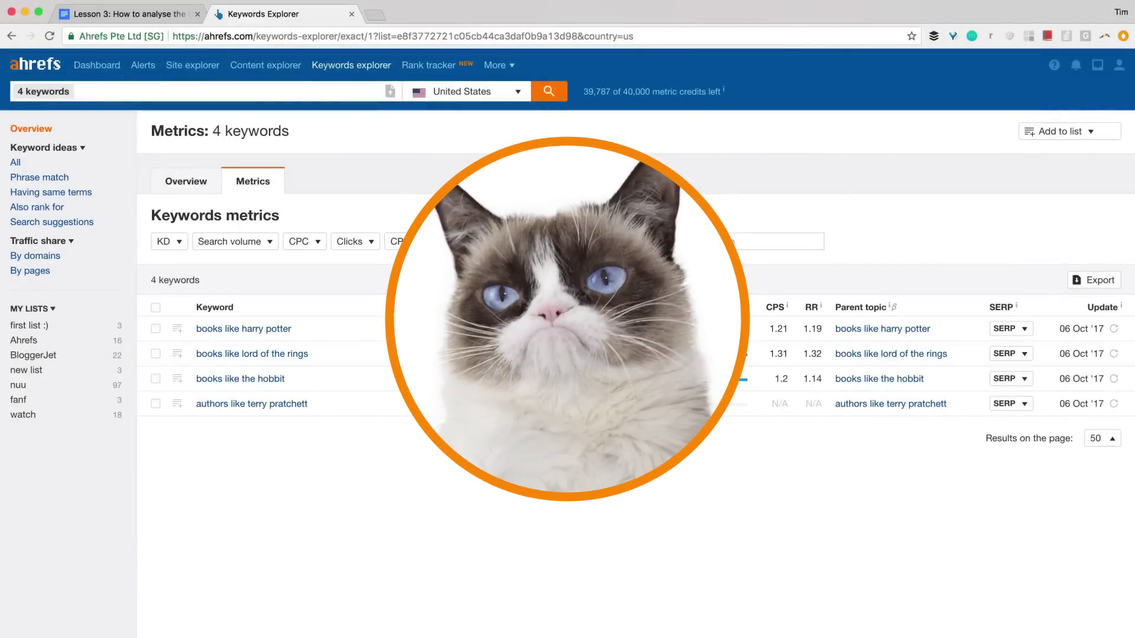
- Expand the SERP overview for "authors like terry pratchett" and open the Goodreads and LibraryThing results in new tabs
left_click(1011, 404)
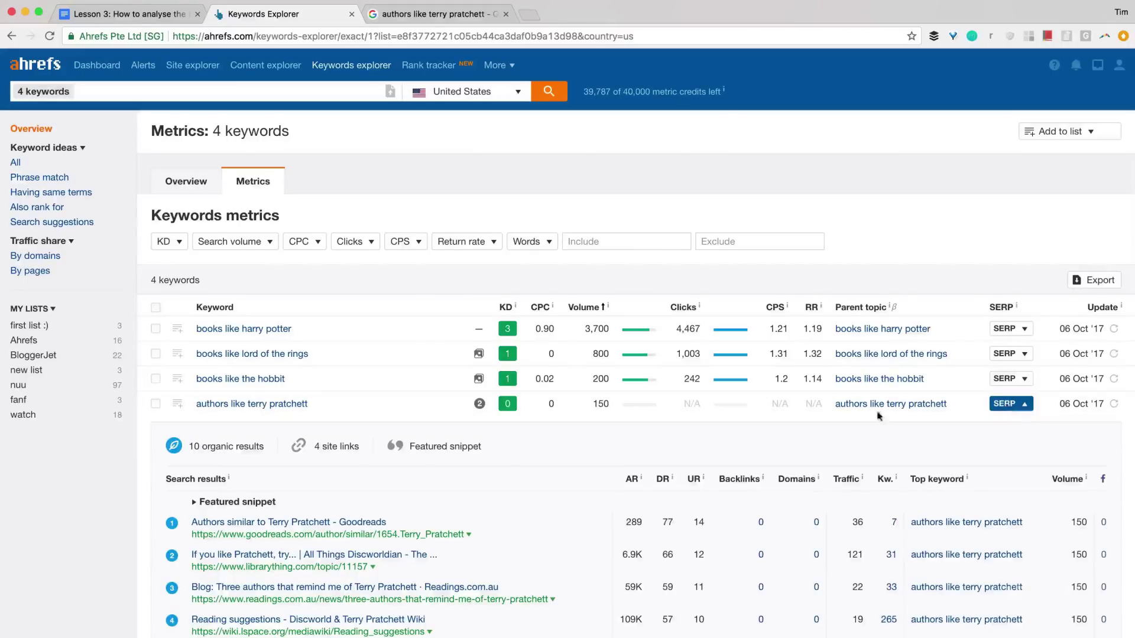
scroll(731, 449, "down", 5)
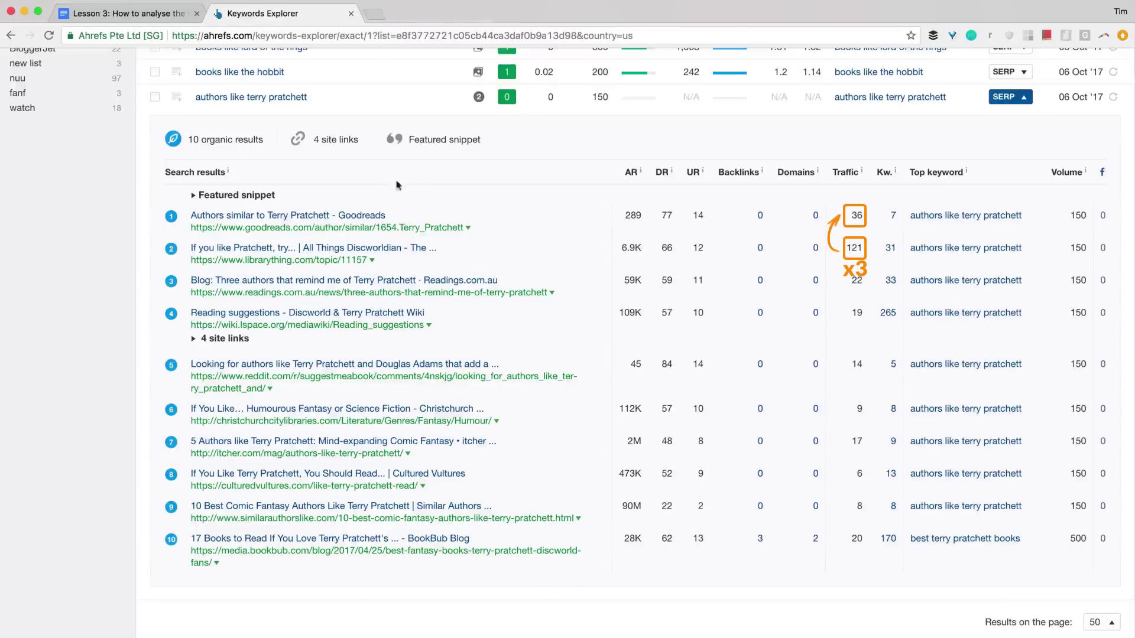
right_click(337, 216)
left_click(366, 223)
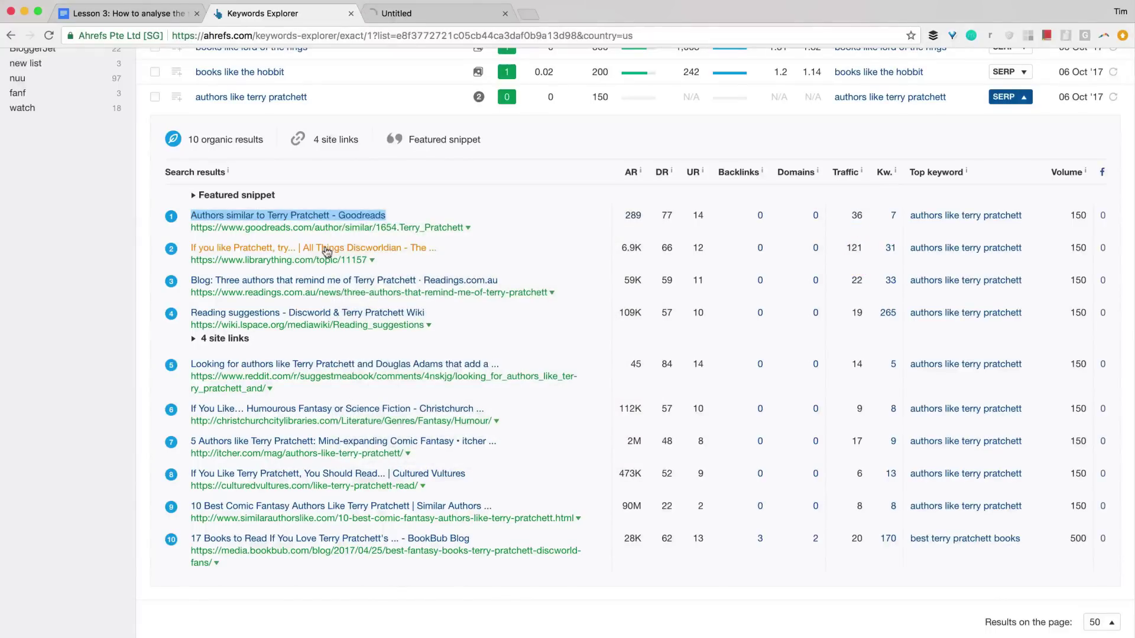
right_click(326, 252)
left_click(366, 254)
- Look through the Goodreads list of authors similar to Terry Pratchett
key("ctrl+Tab")
scroll(99, 186, "down", 3)
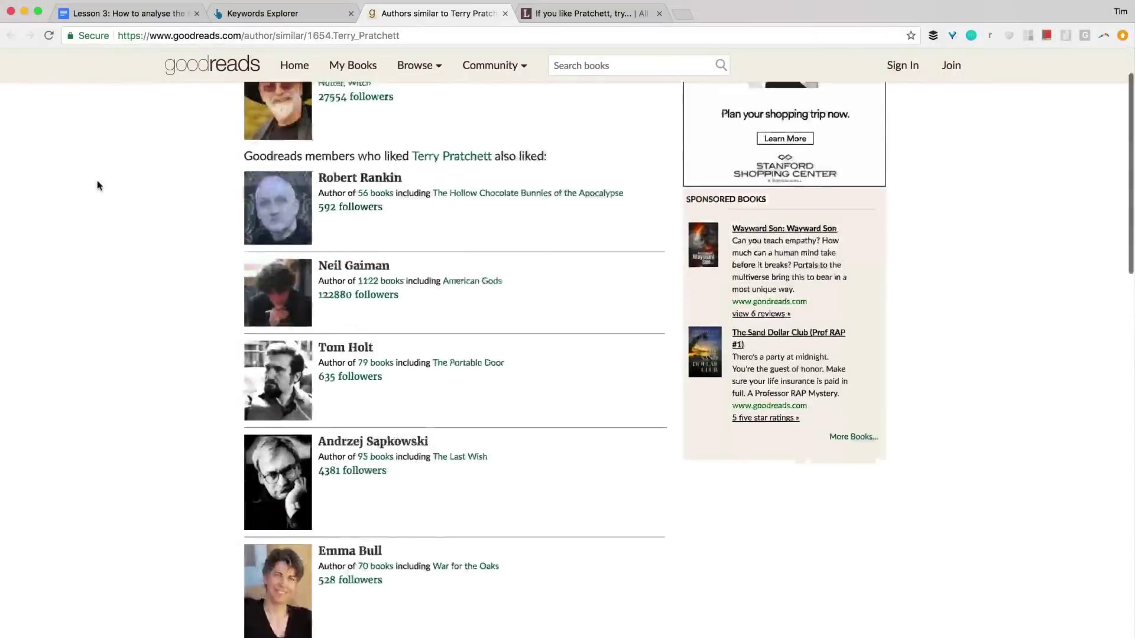
scroll(98, 185, "down", 15)
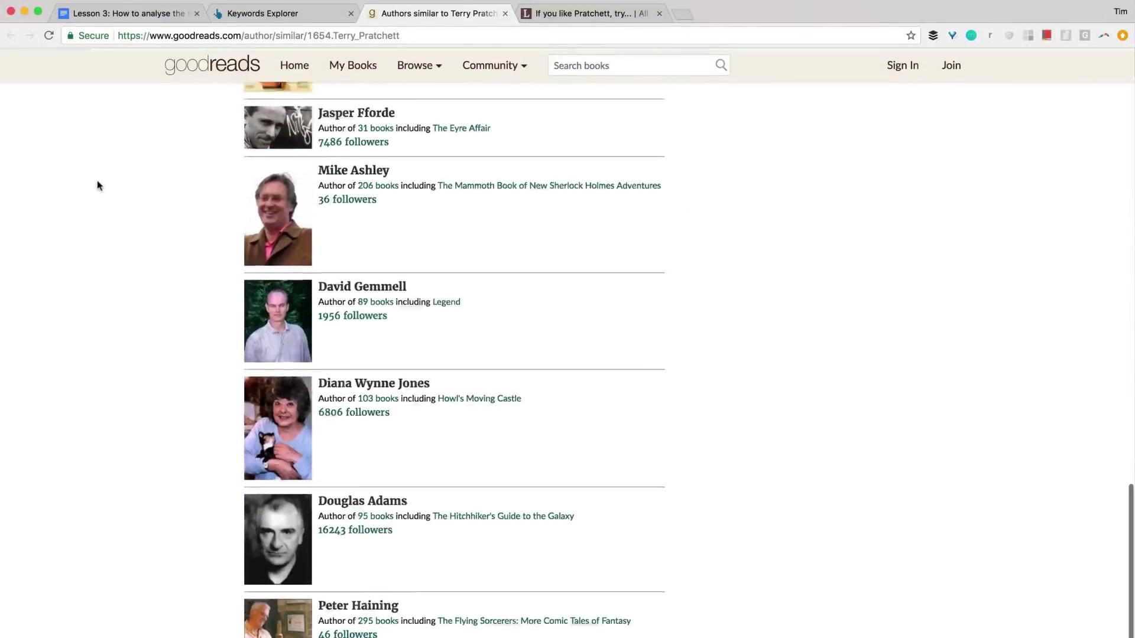
scroll(99, 185, "up", 15)
- Read through the LibraryThing discussion "If you like Pratchett, try..." down to its last post and return to the start
left_click(585, 13)
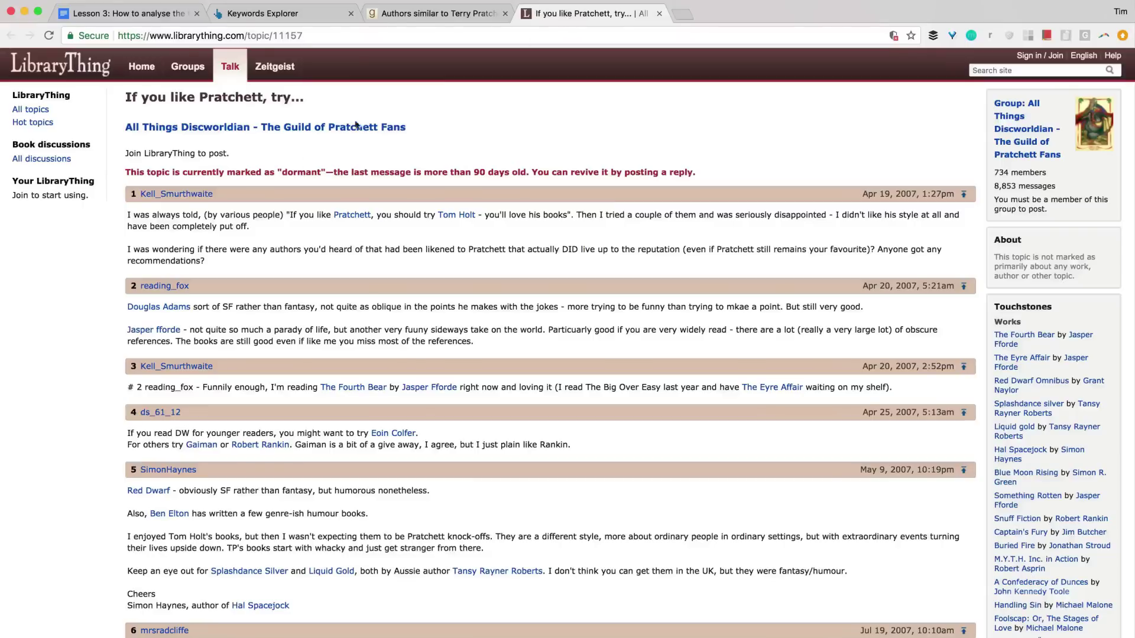
scroll(68, 237, "down", 10)
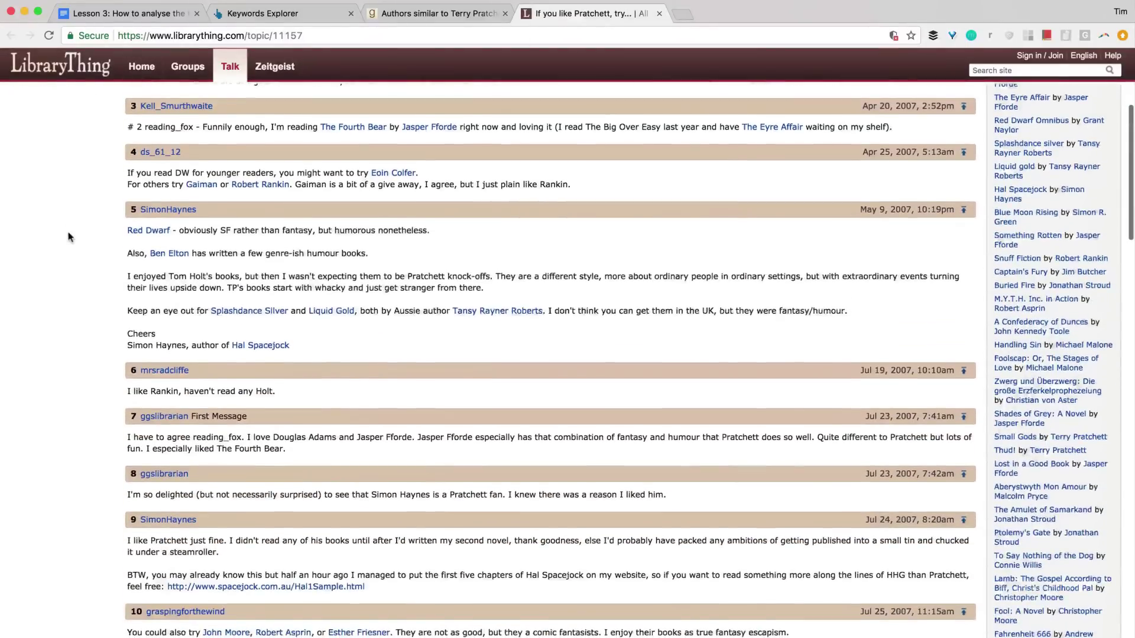
scroll(69, 237, "down", 9)
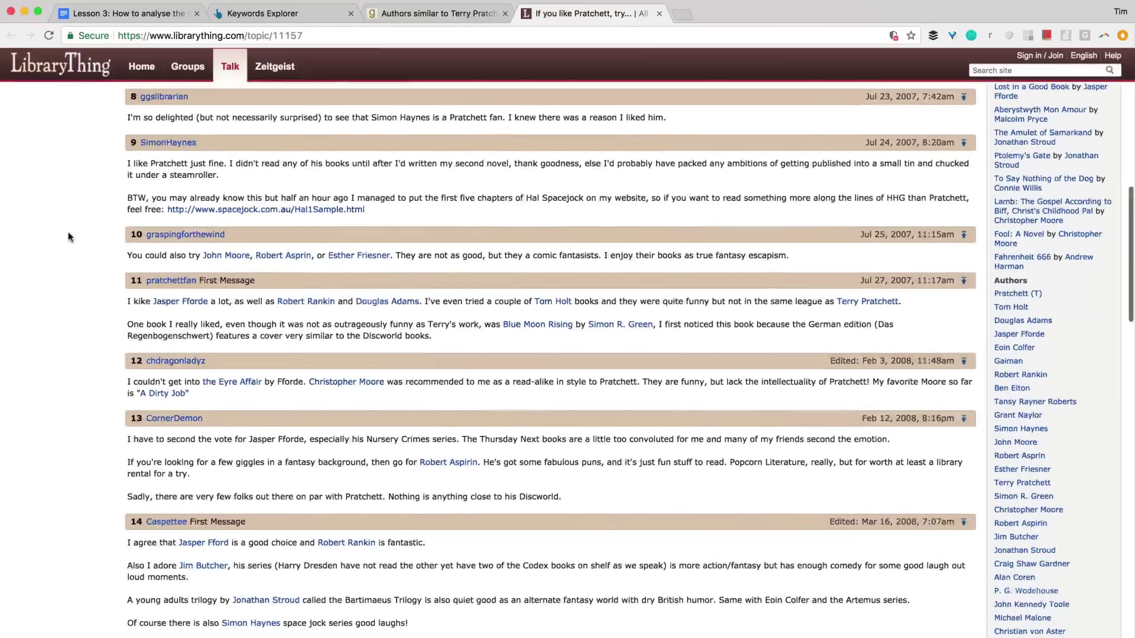
scroll(69, 237, "down", 12)
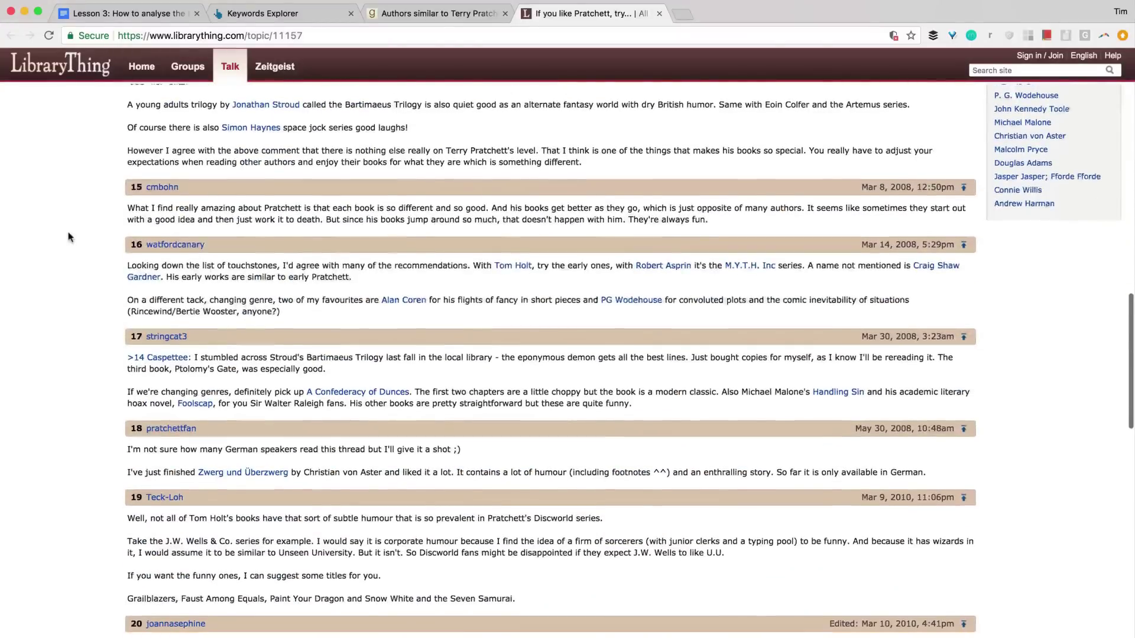
scroll(68, 237, "down", 20)
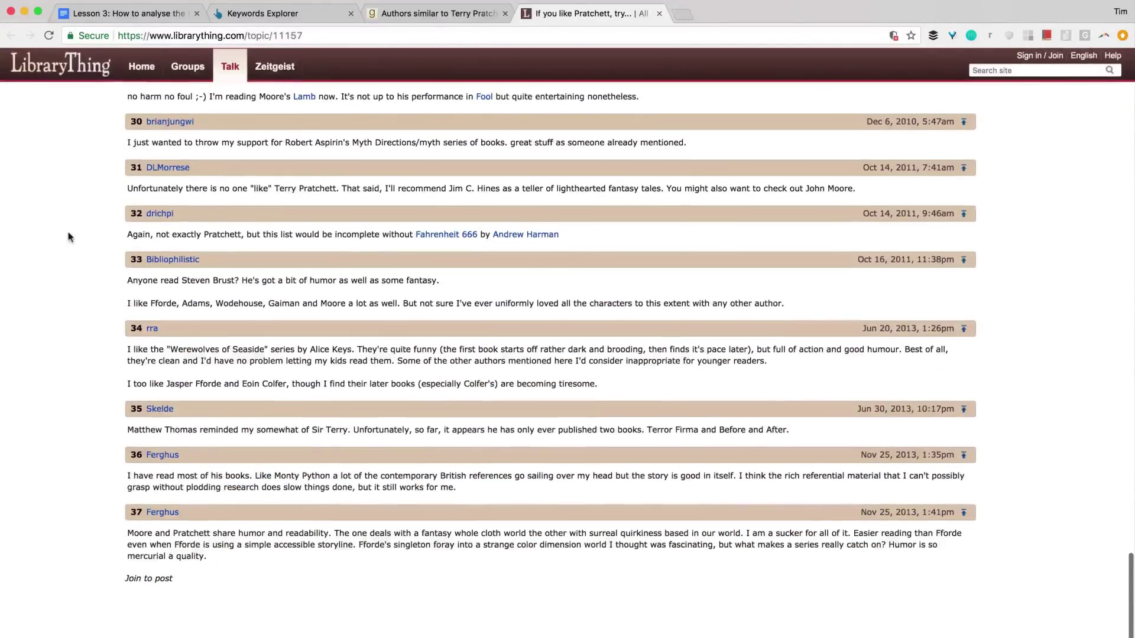
scroll(69, 237, "up", 20)
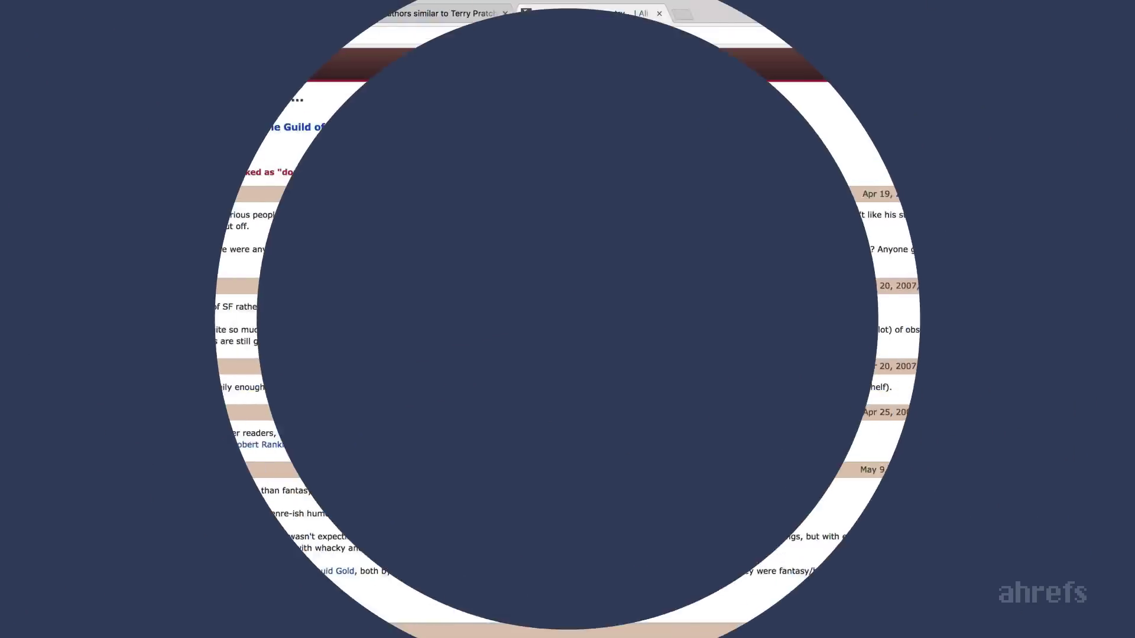